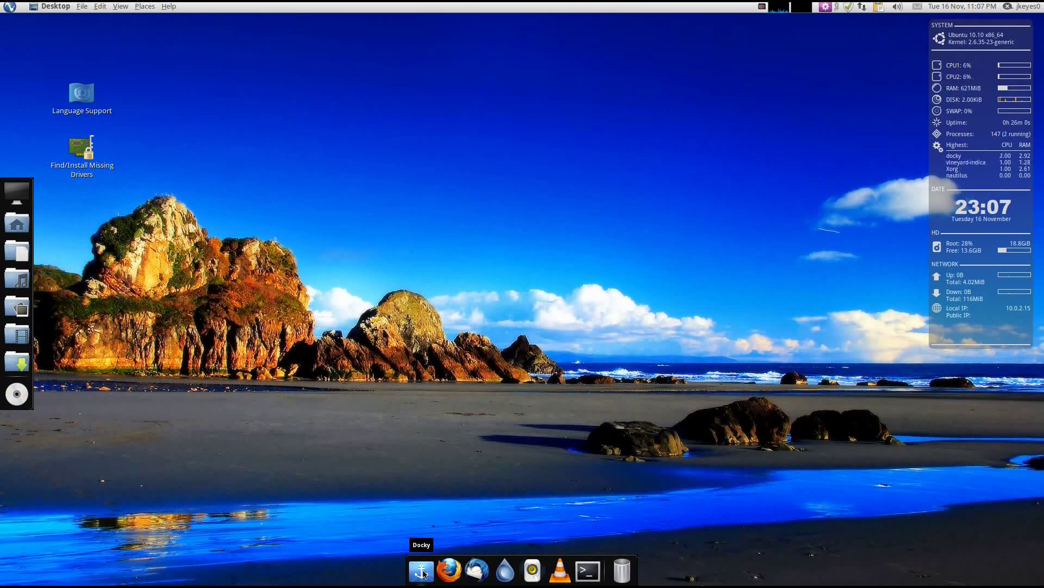
left_click(449, 572)
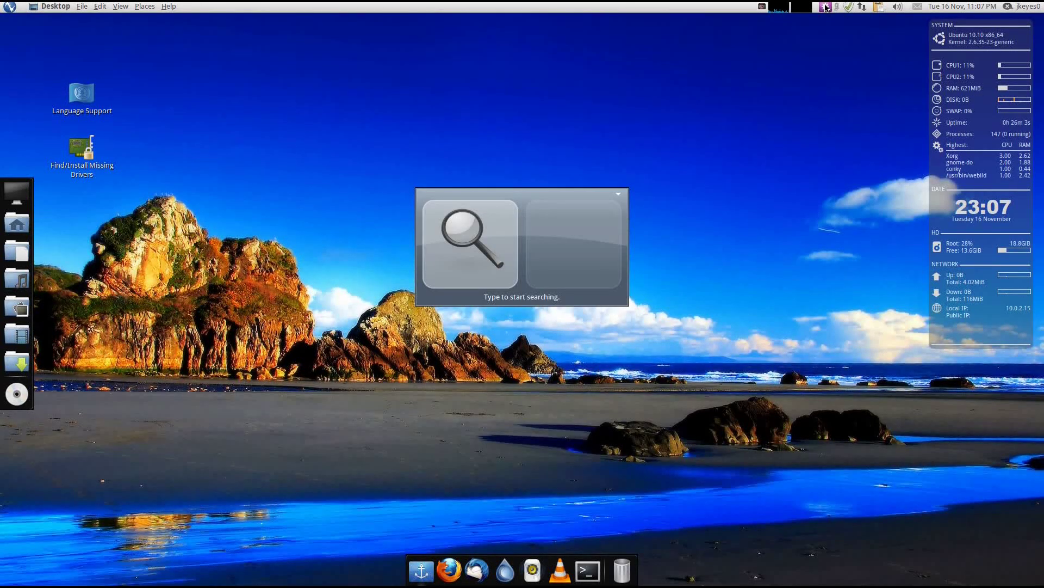
key("Escape")
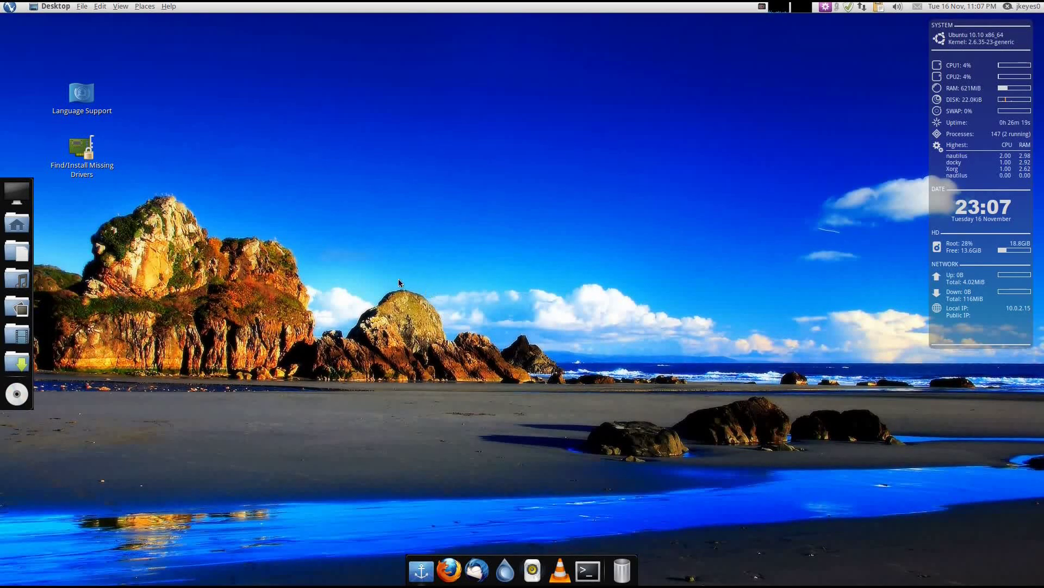
left_click(11, 7)
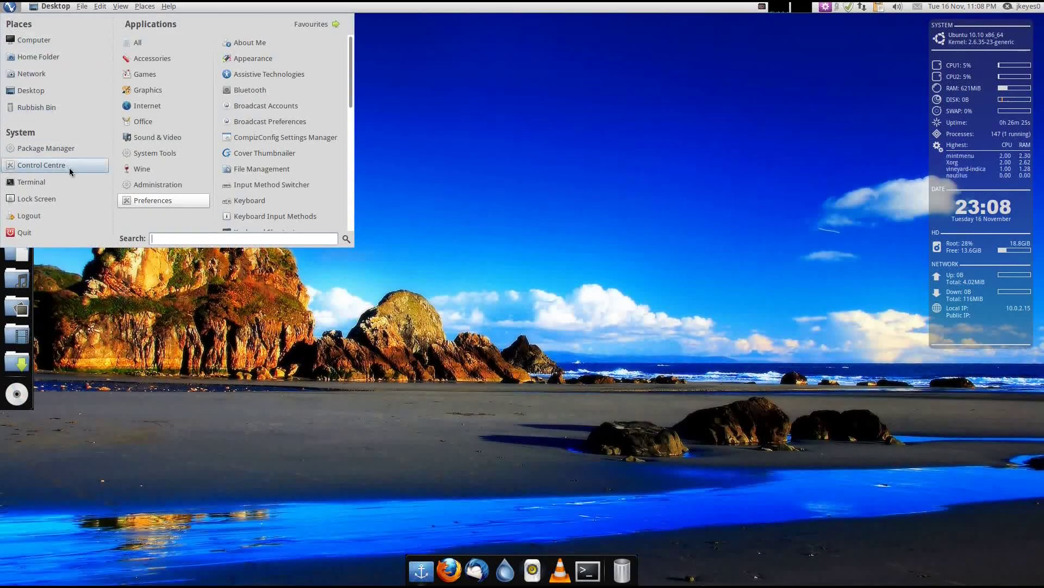
mouse_move(124, 41)
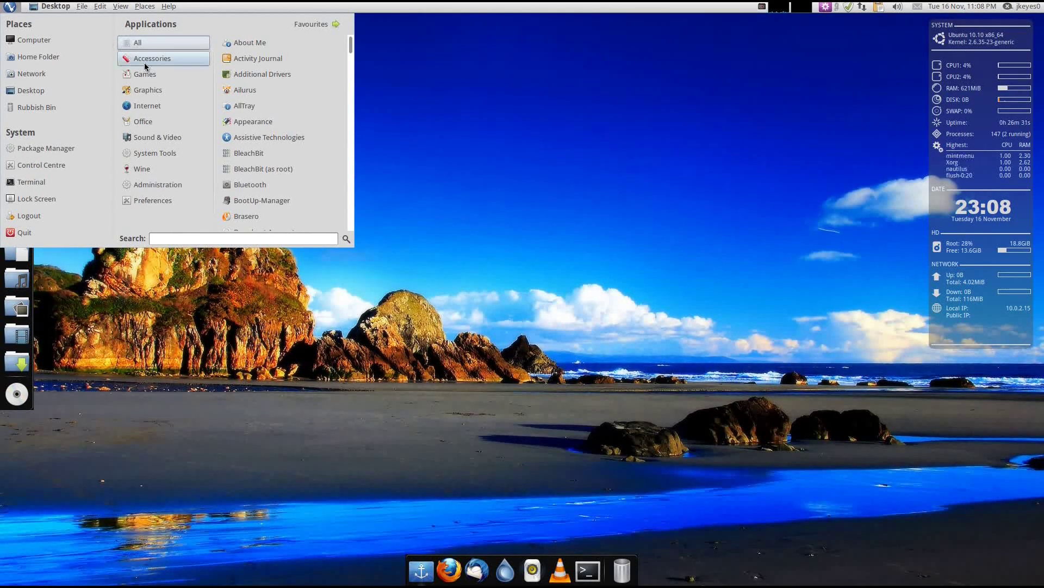
left_click(178, 237)
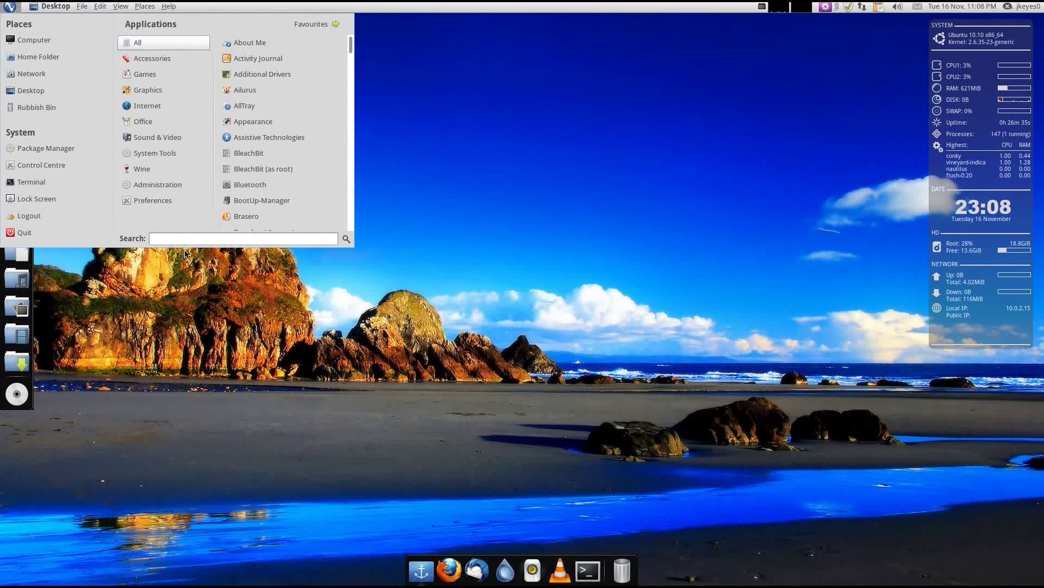
type("gtk-recordmy")
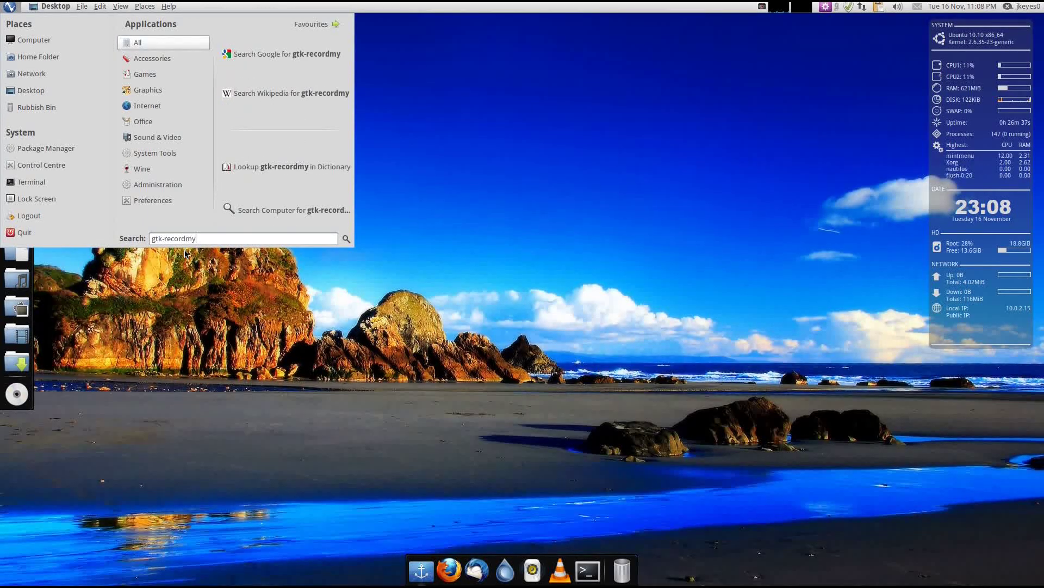
type("deskt")
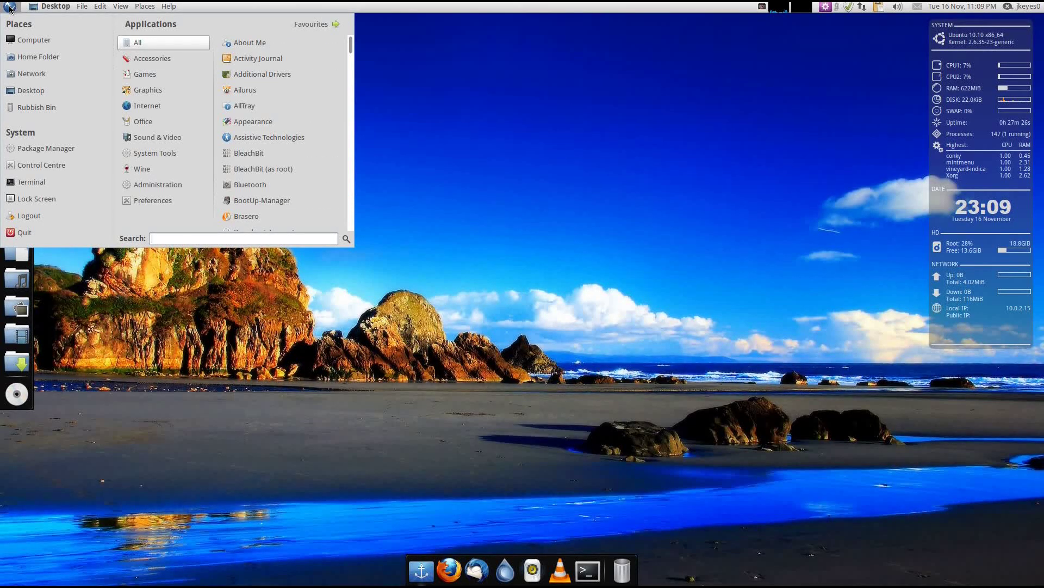
Step: Check the global menu applet's About dialog, version 0.7.9, then close it
left_click(52, 7)
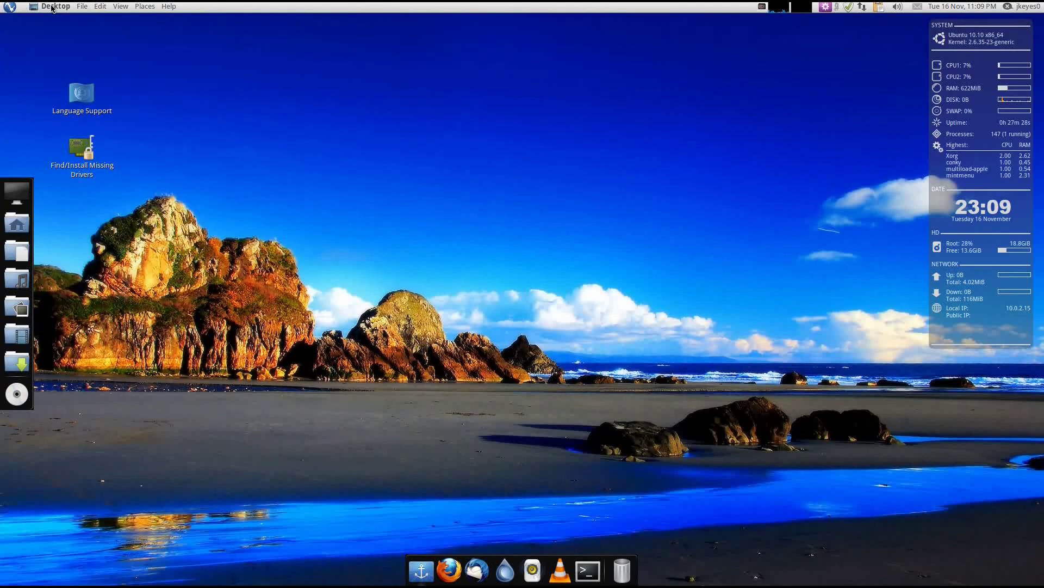
left_click(53, 7)
left_click(67, 37)
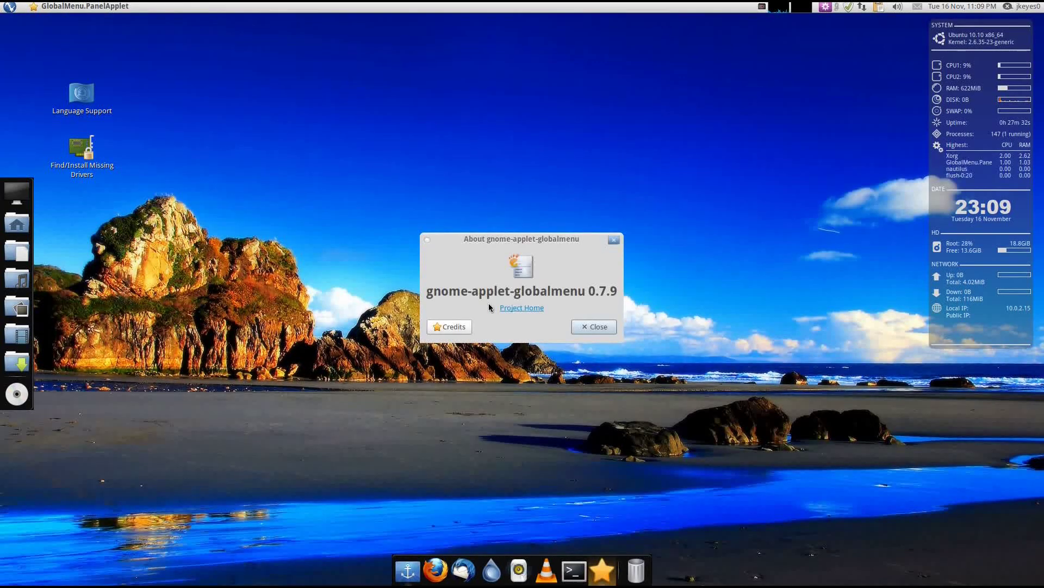
left_click(594, 326)
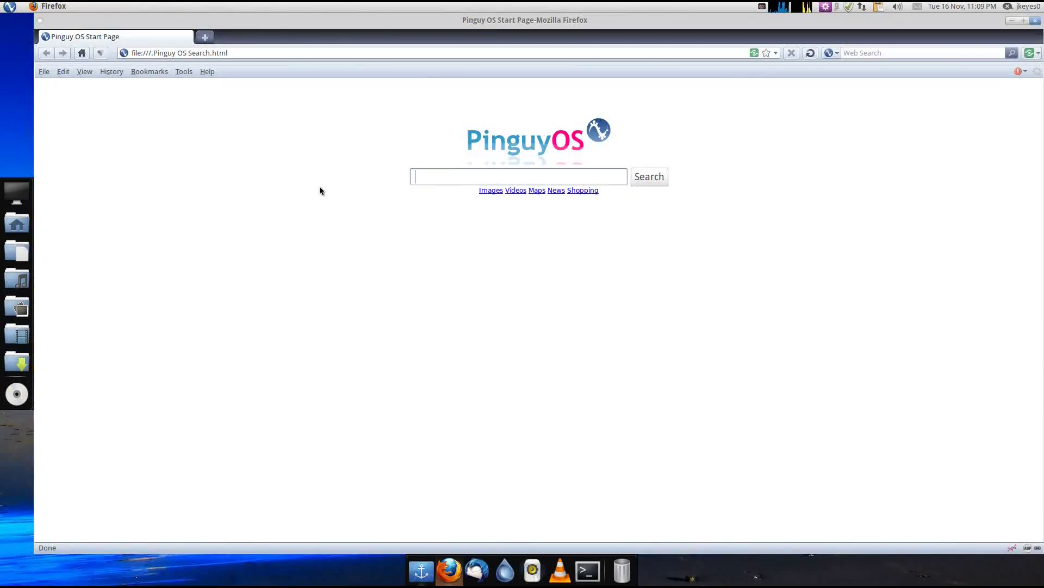
left_click(54, 6)
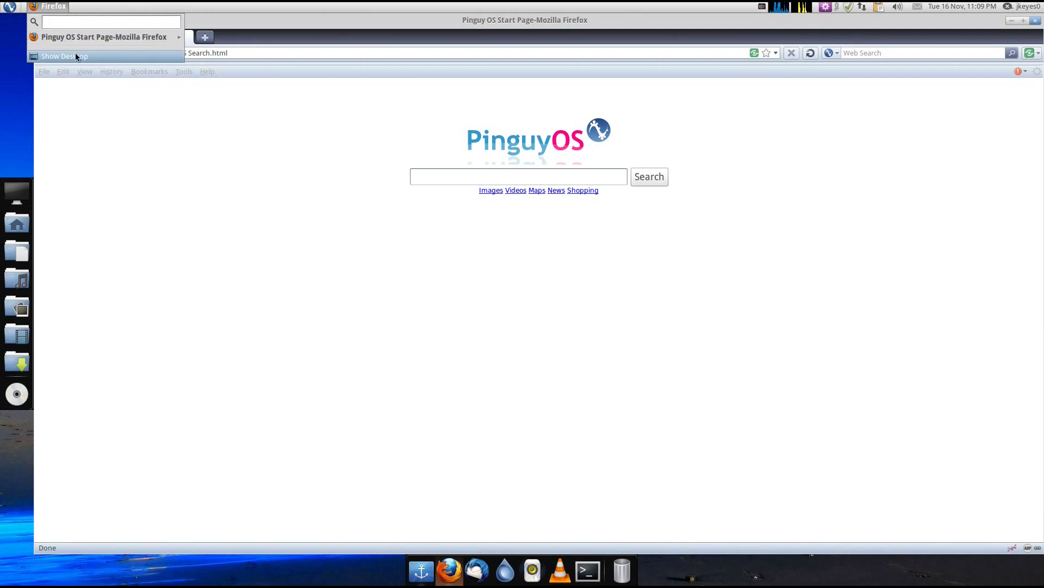
left_click(209, 71)
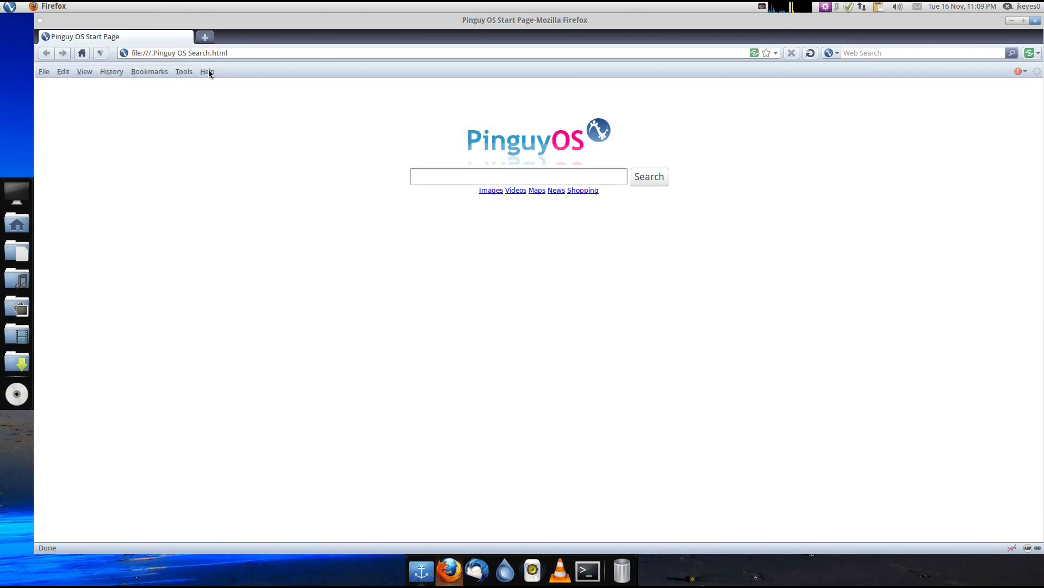
left_click(207, 71)
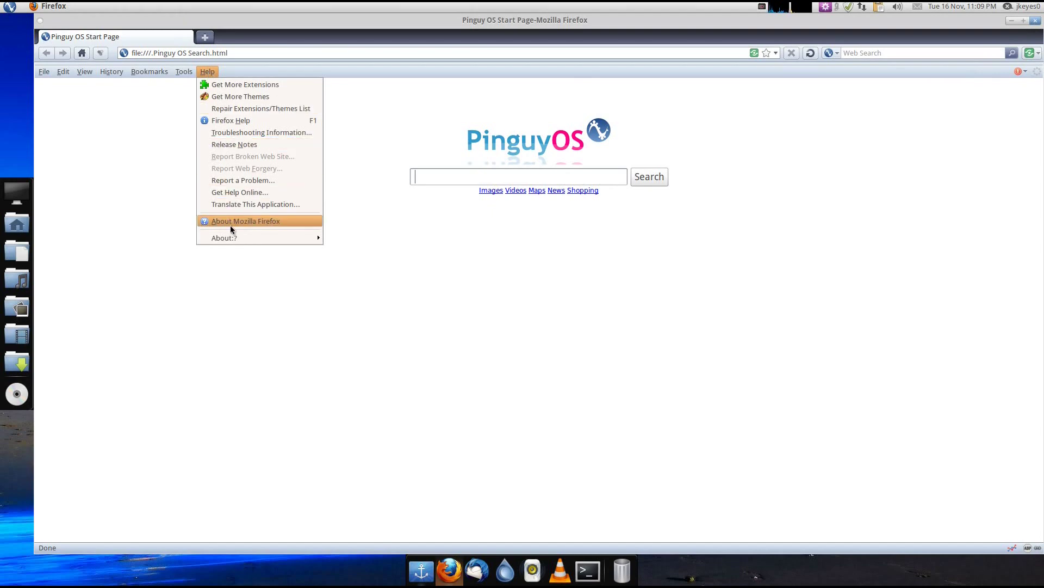
mouse_move(235, 241)
left_click(258, 221)
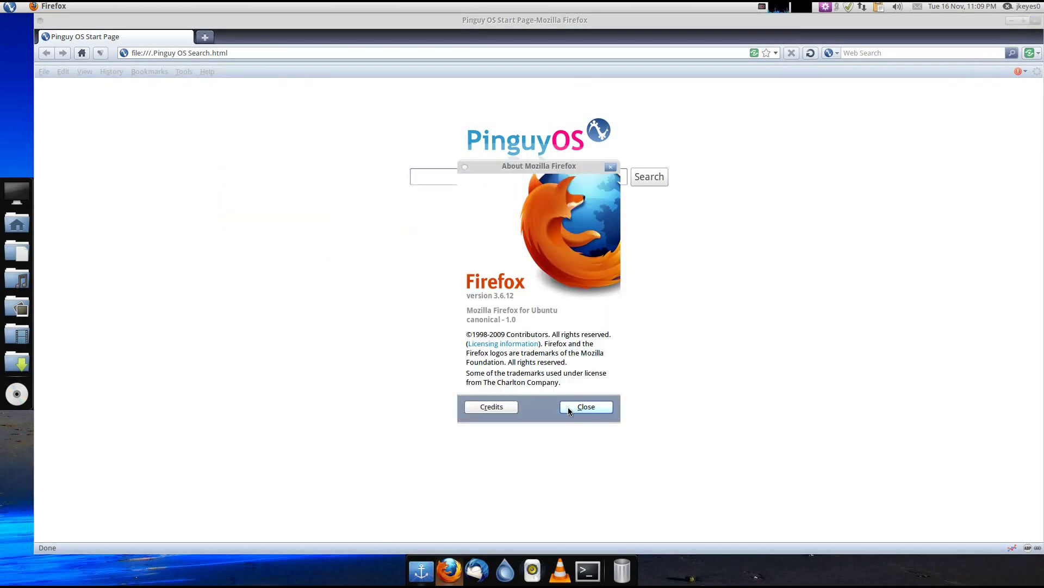
left_click(579, 411)
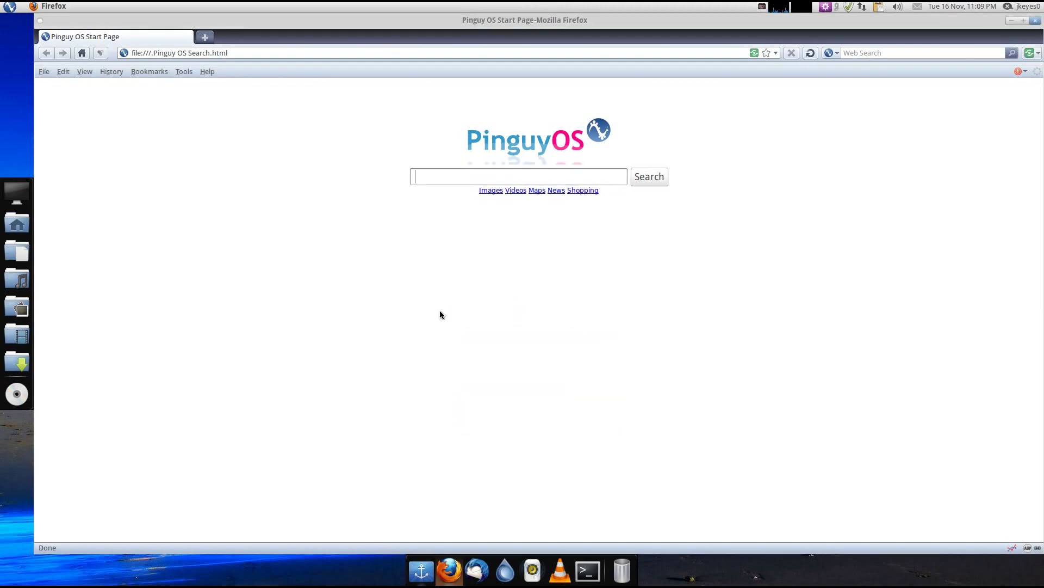
left_click(184, 73)
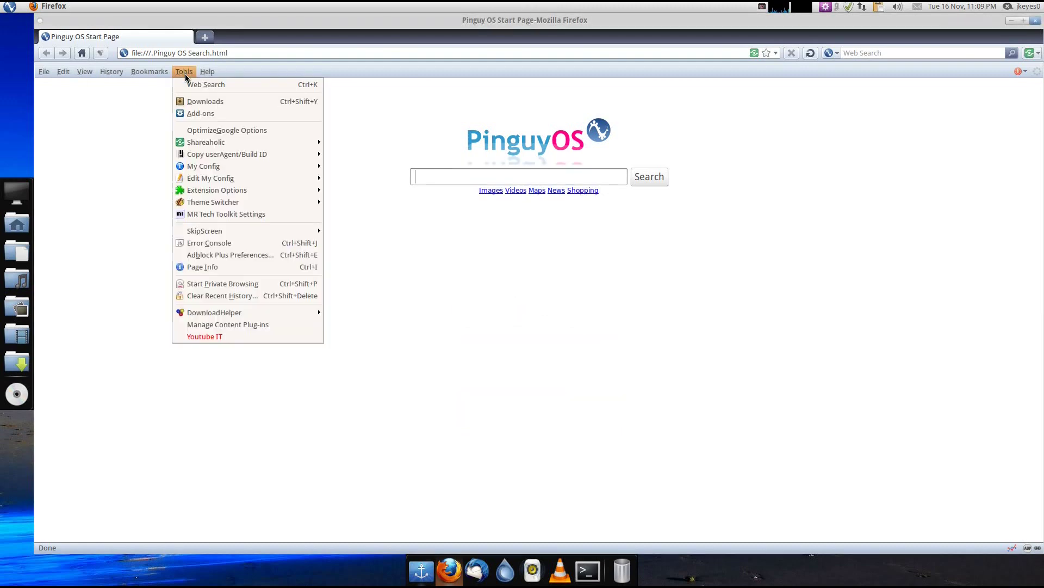
left_click(194, 115)
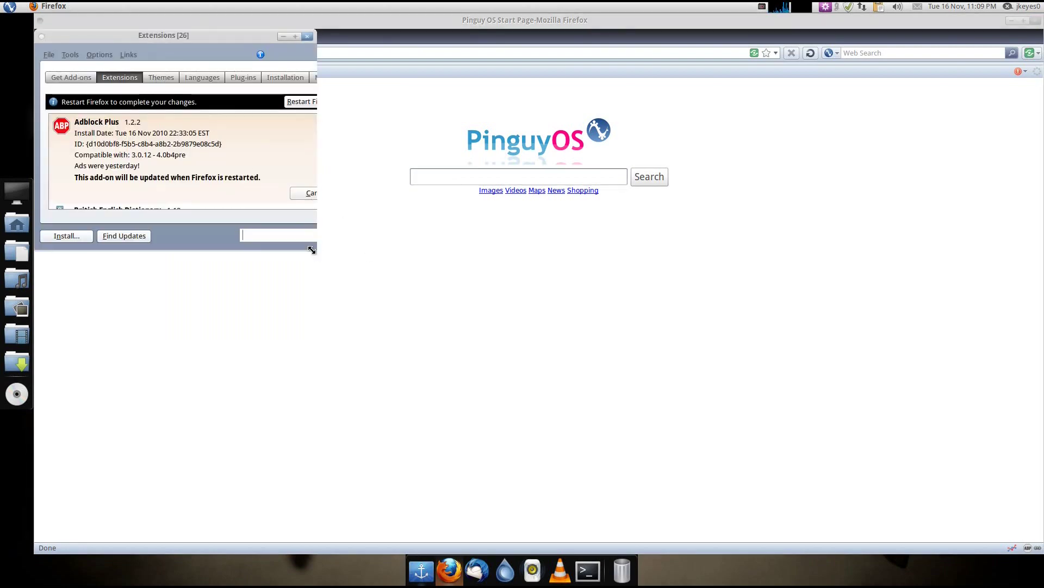
left_click_drag(314, 251, 533, 456)
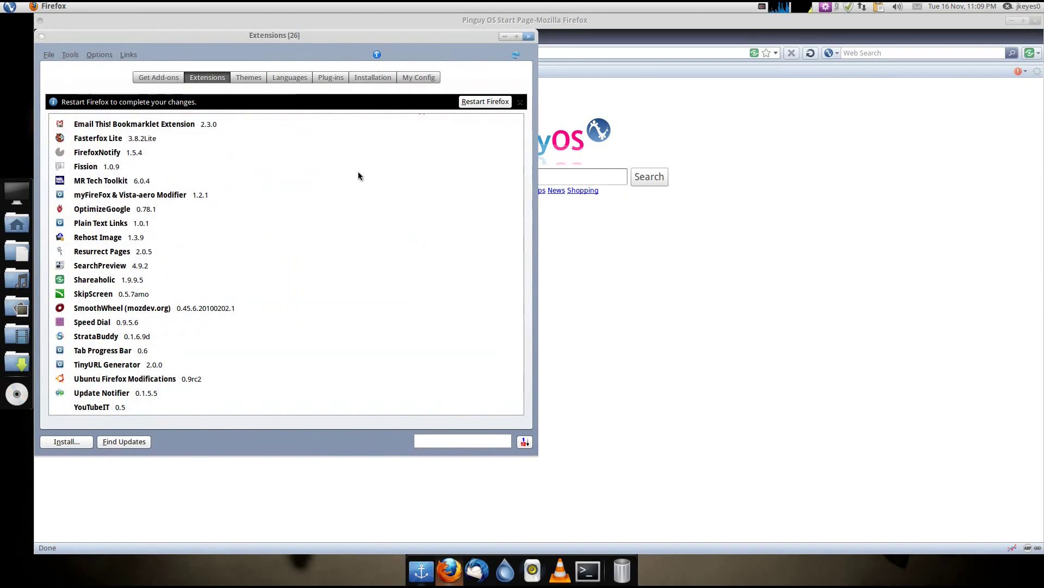
left_click(528, 36)
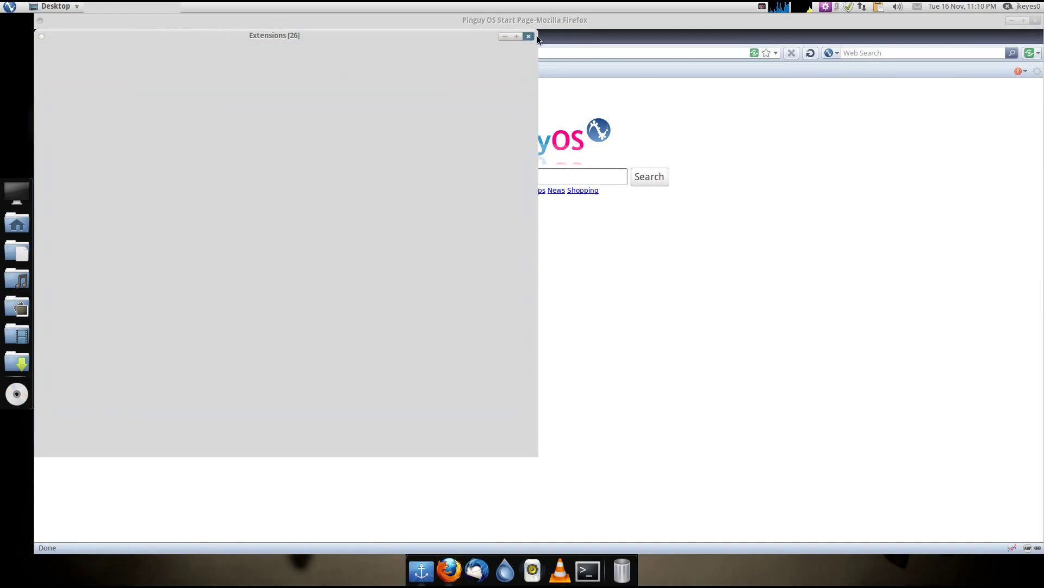
Step: Close Firefox and view the Webilder applet's About dialog
left_click(1036, 20)
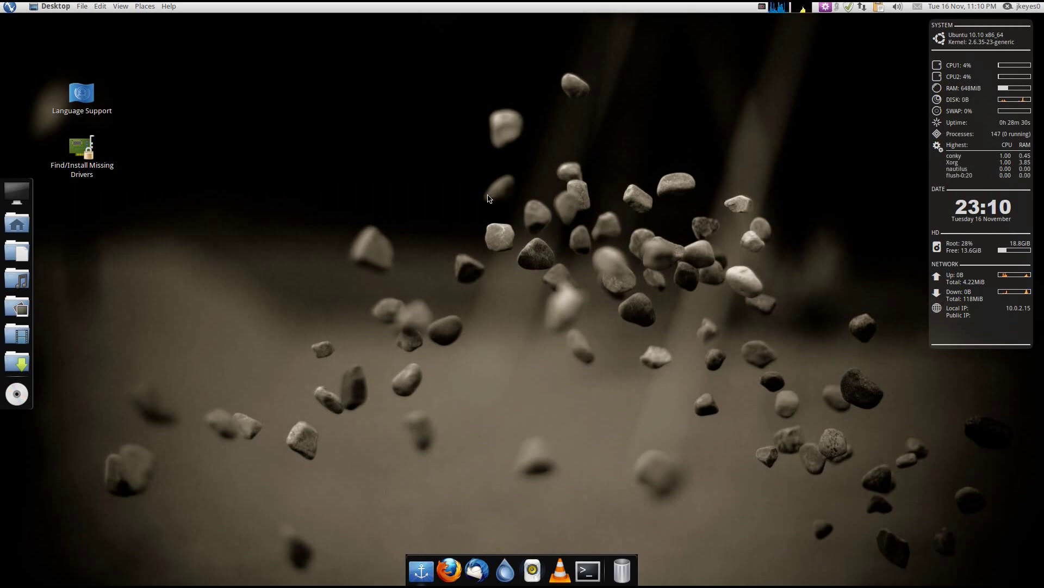
right_click(762, 6)
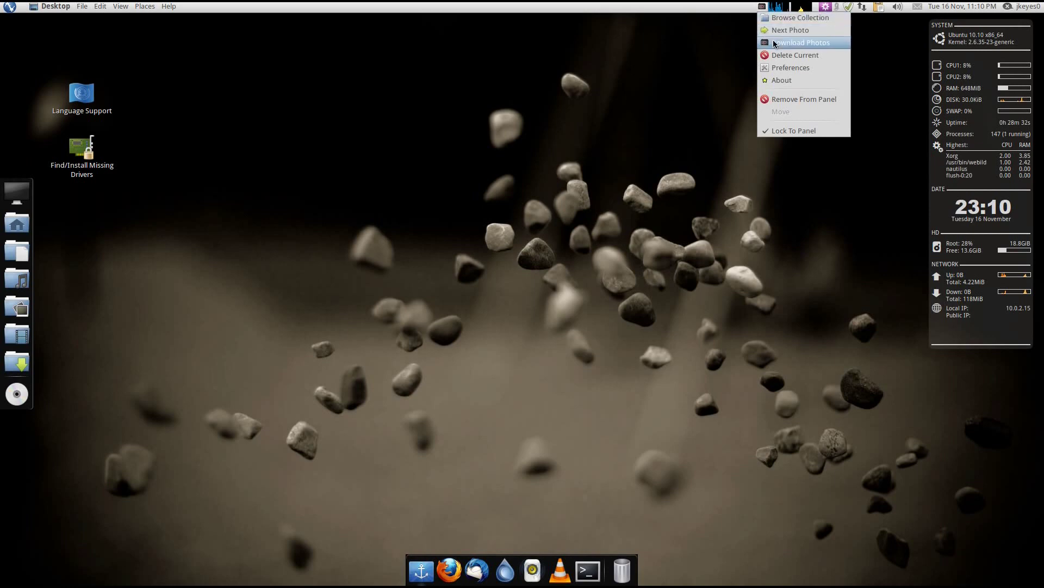
left_click(782, 80)
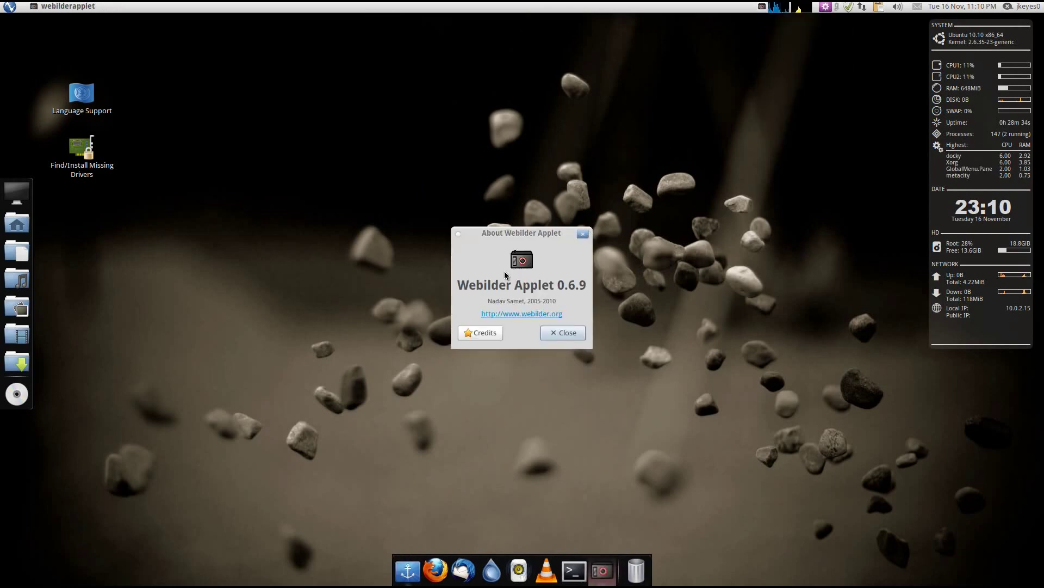
left_click(582, 233)
Step: Review the Webilder Preferences tabs (General, Flickr, Webshots, Advanced) and cancel without changes
right_click(763, 9)
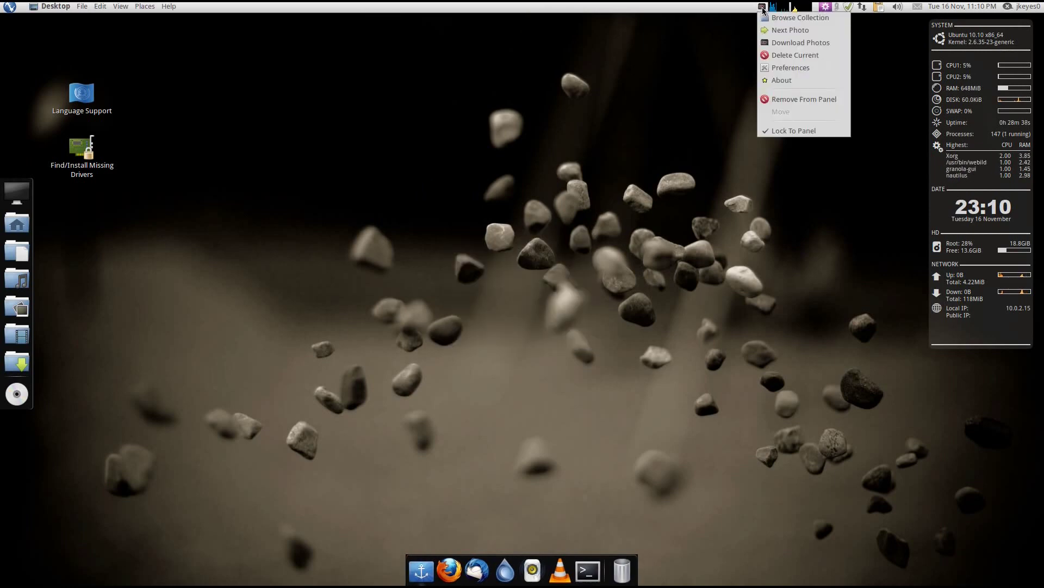
left_click(782, 67)
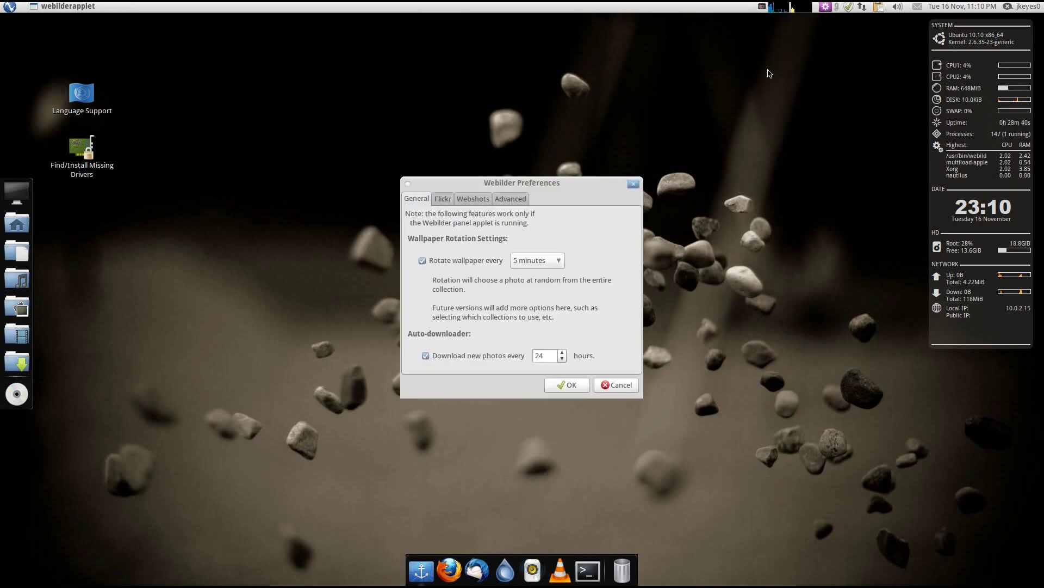
left_click(442, 201)
left_click(469, 202)
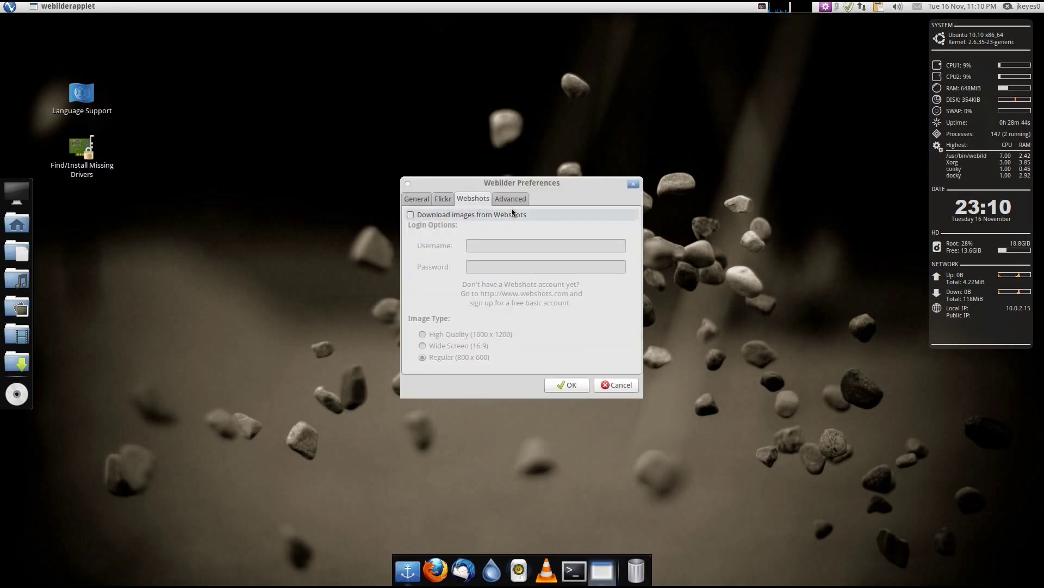
left_click(509, 199)
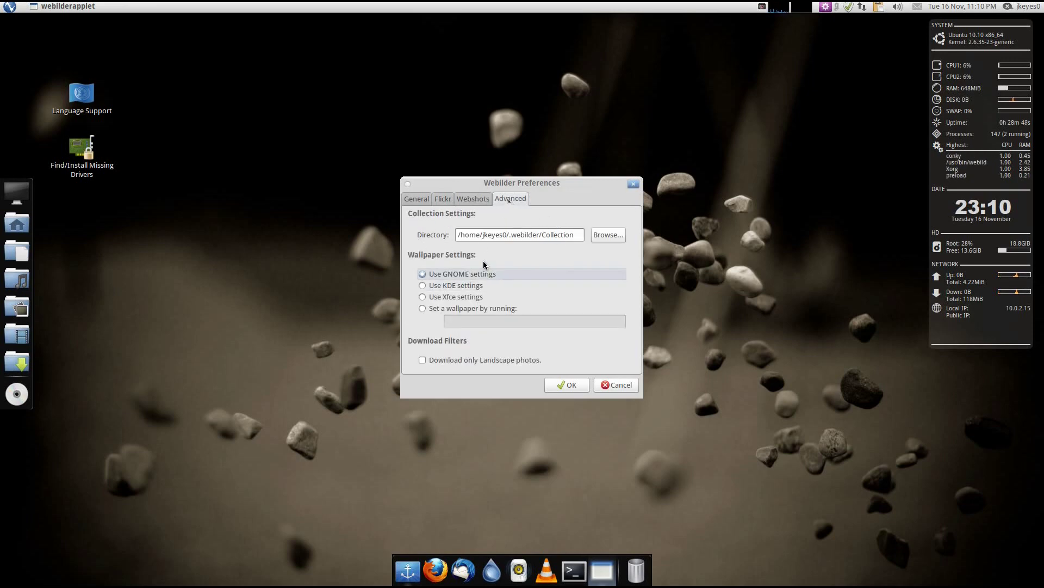
left_click(445, 200)
left_click(417, 199)
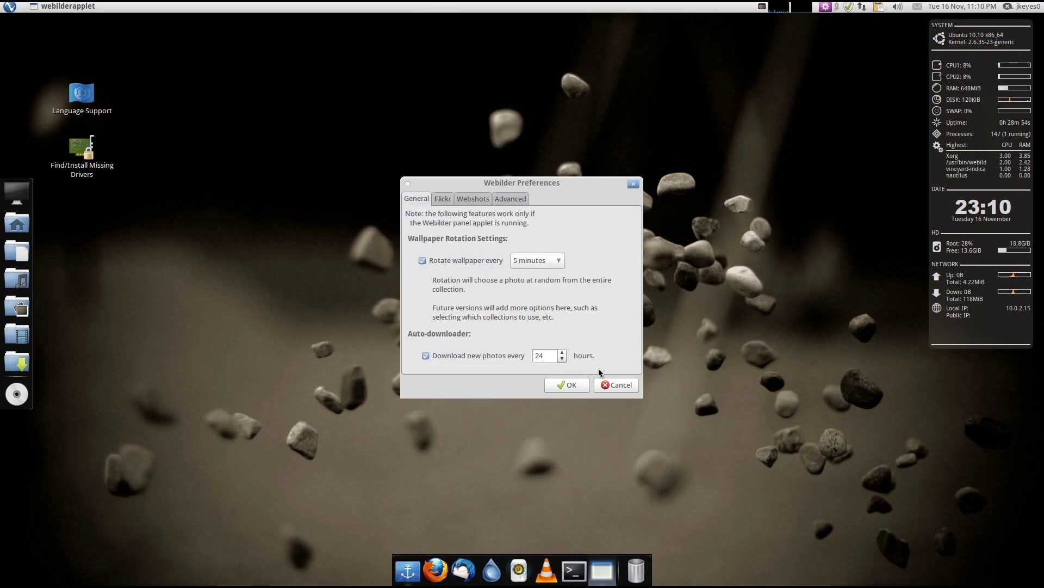
left_click(612, 385)
Step: Use Webilder's Next Photo four times until the blue bokeh wallpaper appears
left_click(762, 8)
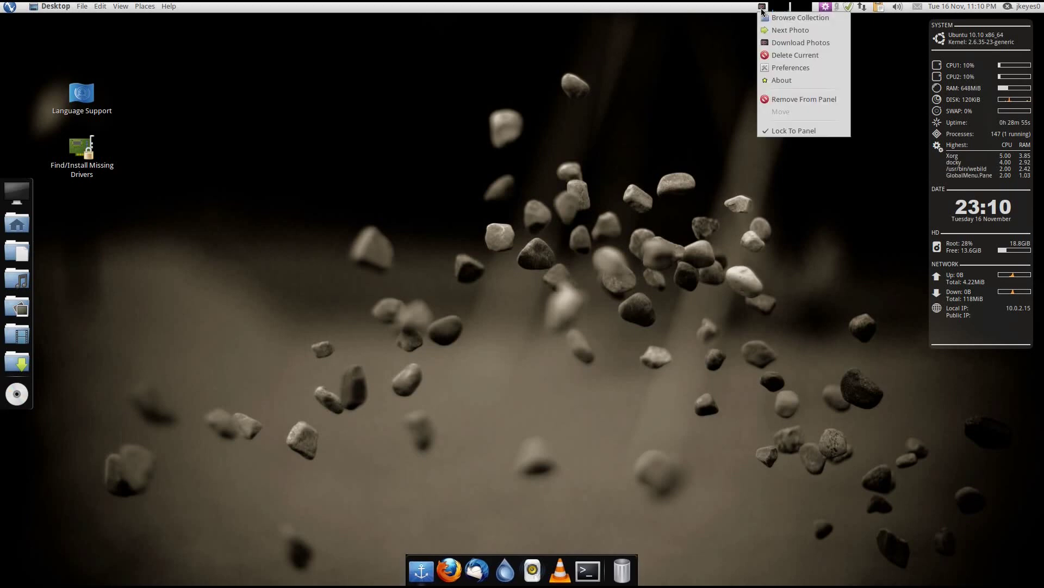
left_click(781, 34)
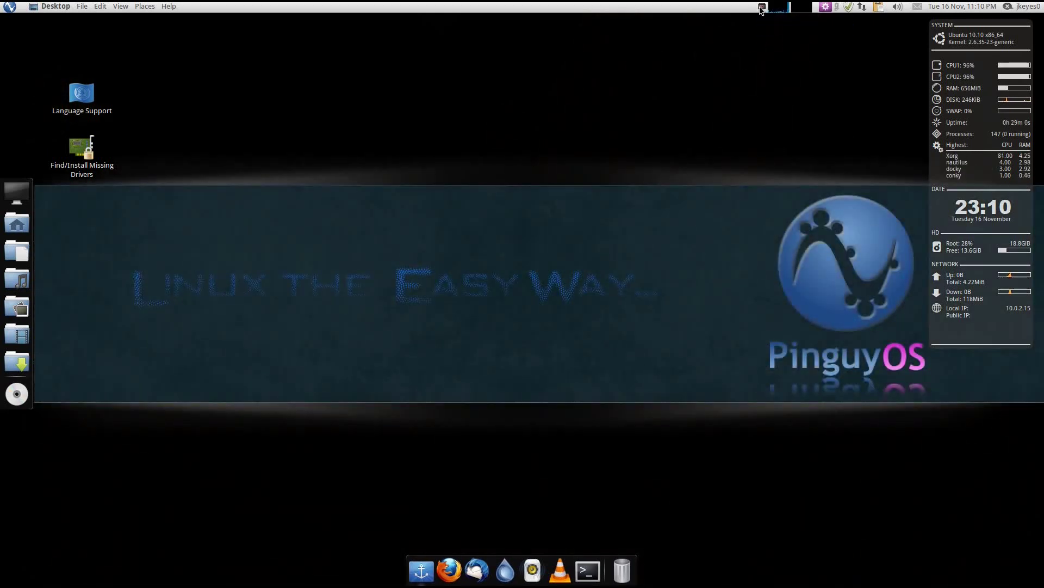
left_click(763, 6)
left_click(775, 22)
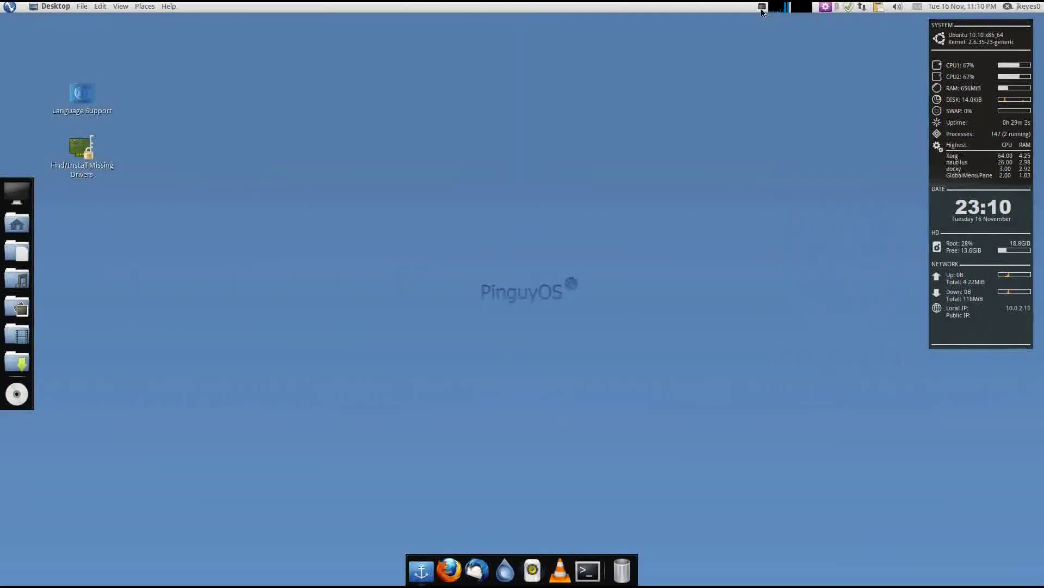
left_click(762, 6)
left_click(773, 30)
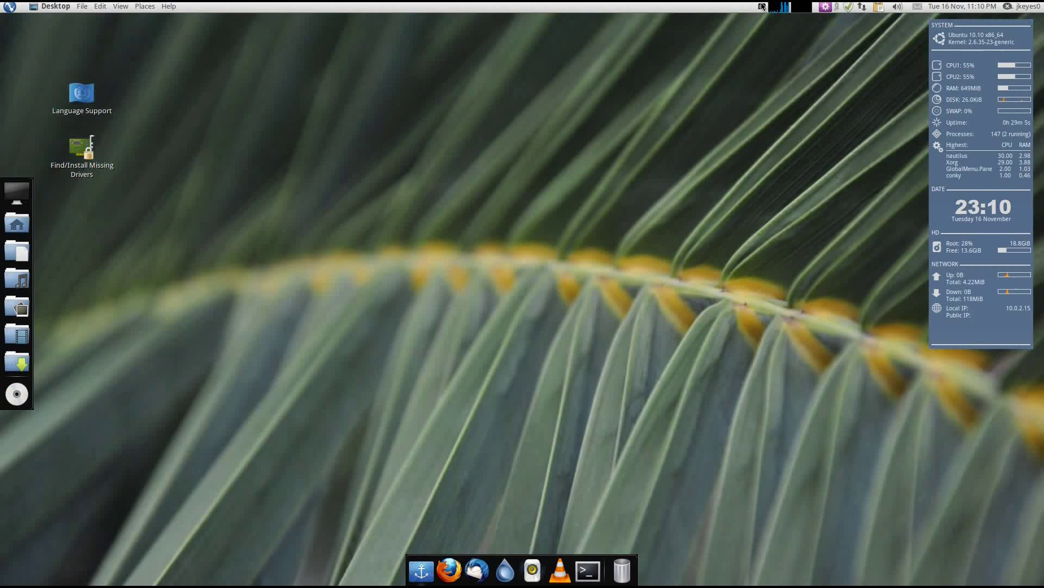
left_click(762, 7)
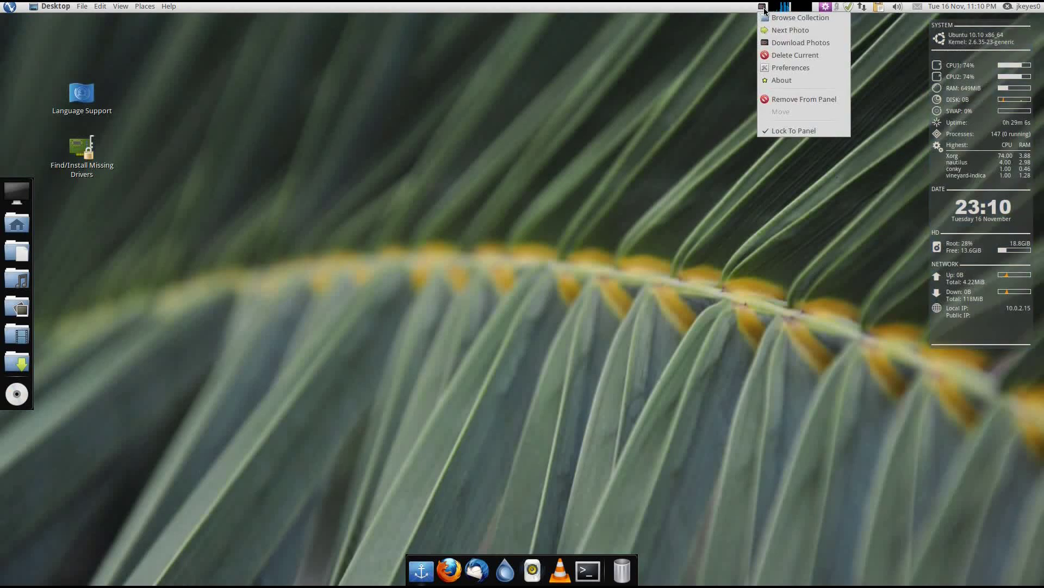
left_click(770, 30)
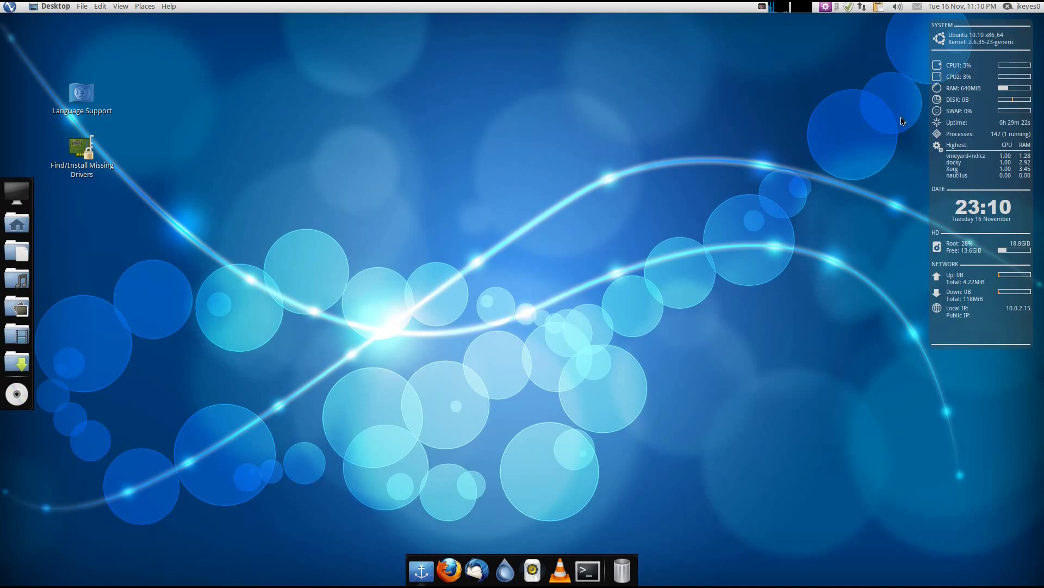
right_click(838, 12)
left_click(859, 15)
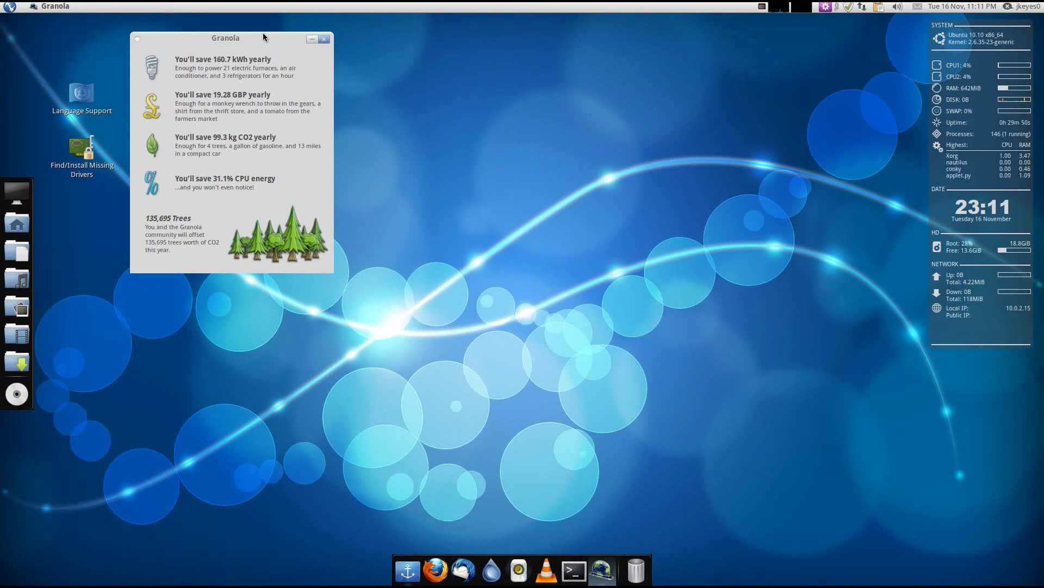
left_click(322, 39)
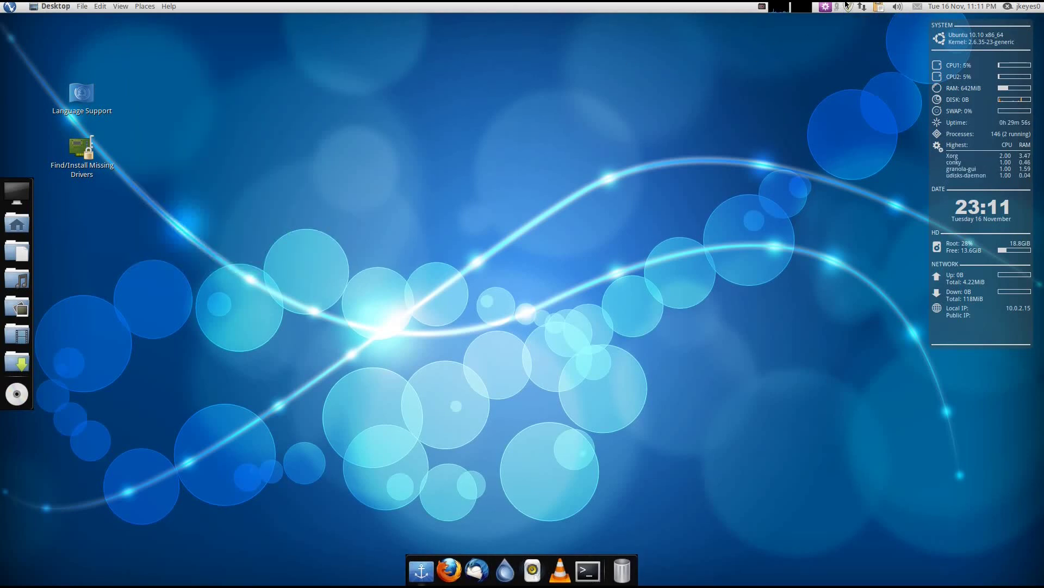
Step: Launch mintUpdate from the panel and authorise it with the administrator password
left_click(848, 9)
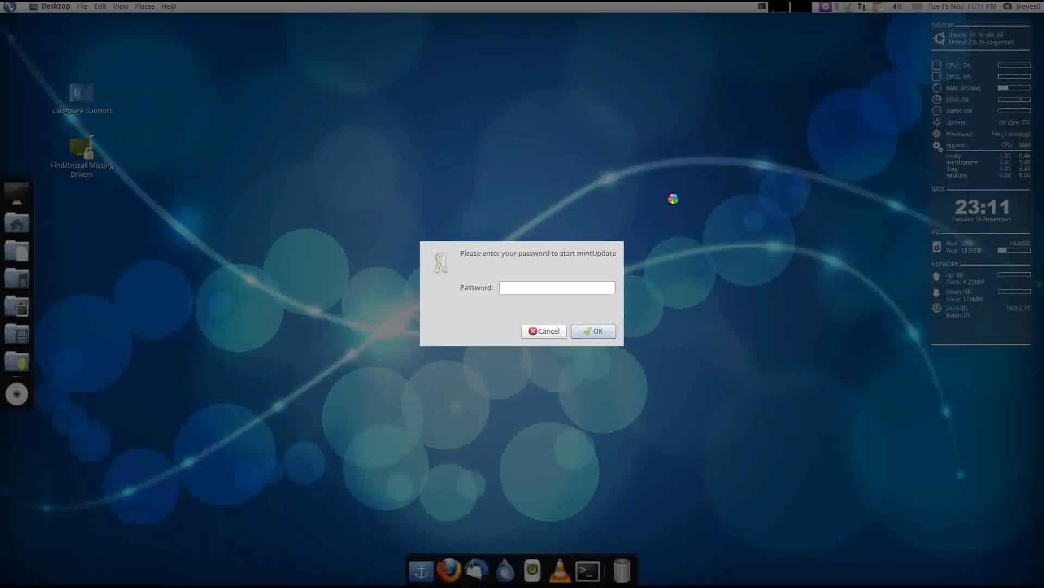
type("••••••••")
key("Return")
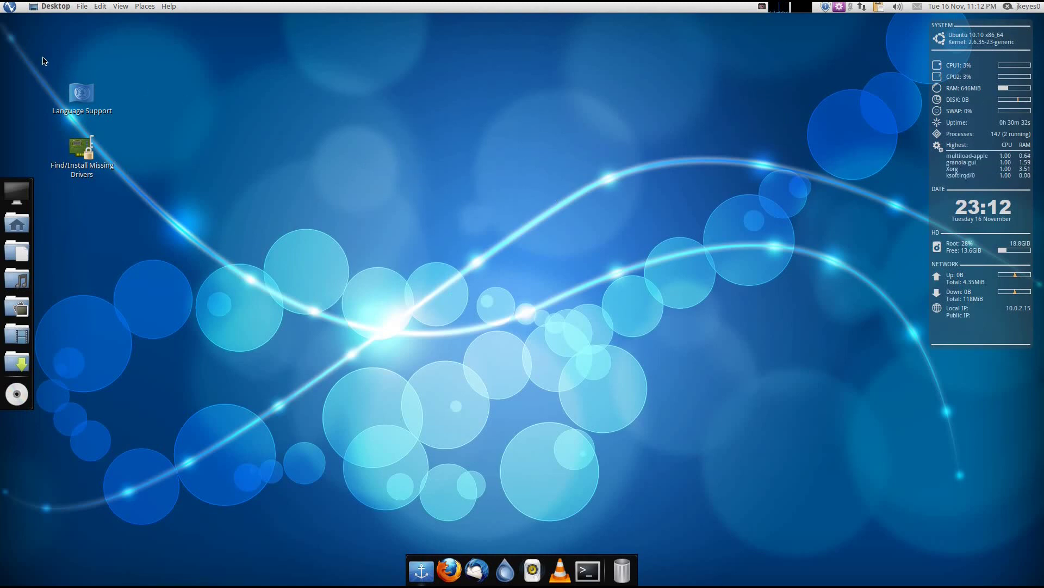
Step: Browse the Mint menu's All list, then scroll Accessories down to NotifyOSD Configuration
left_click(11, 8)
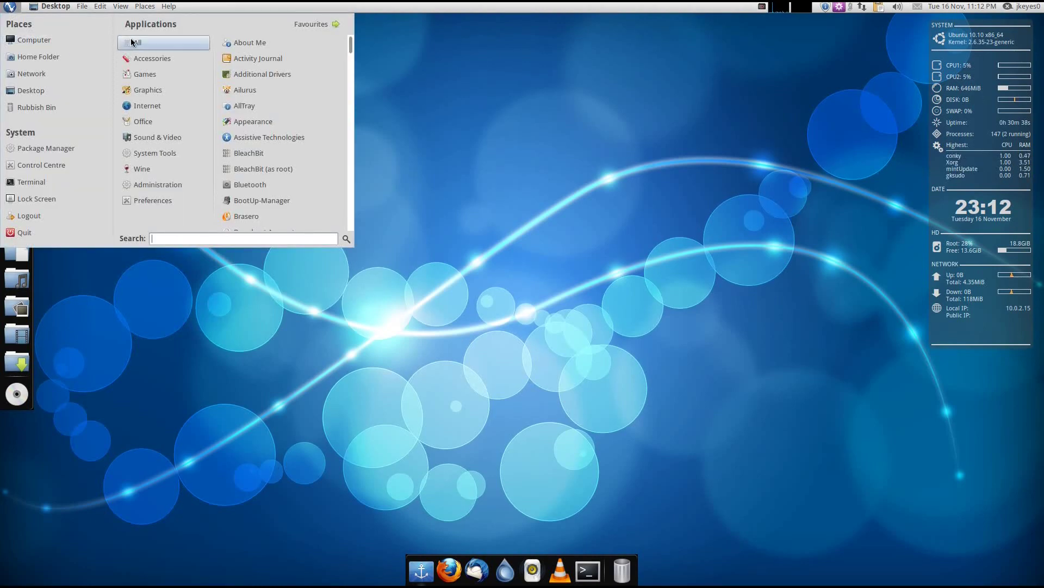
left_click_drag(351, 55, 394, 45)
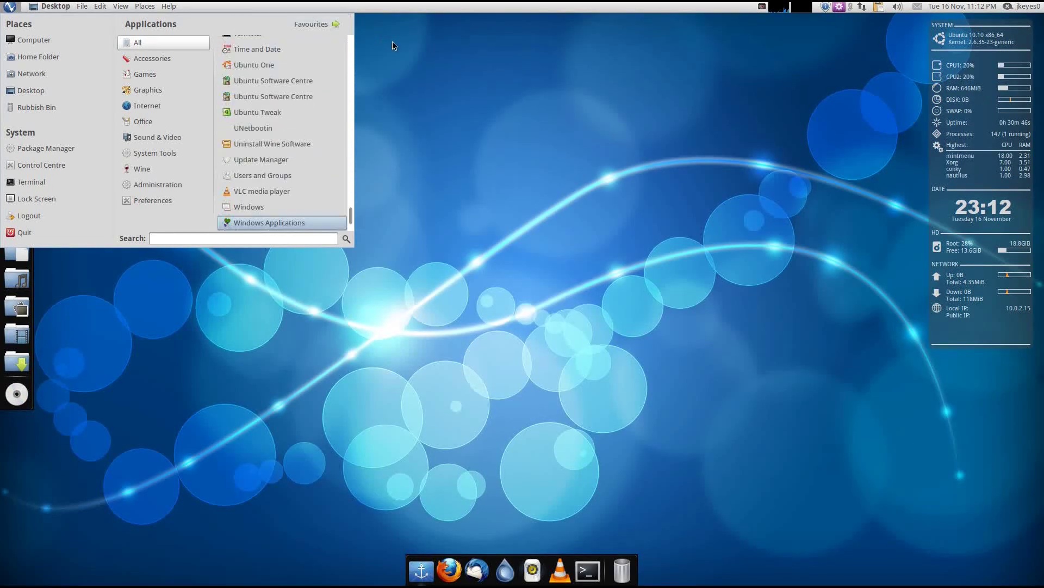
left_click_drag(356, 77, 336, 37)
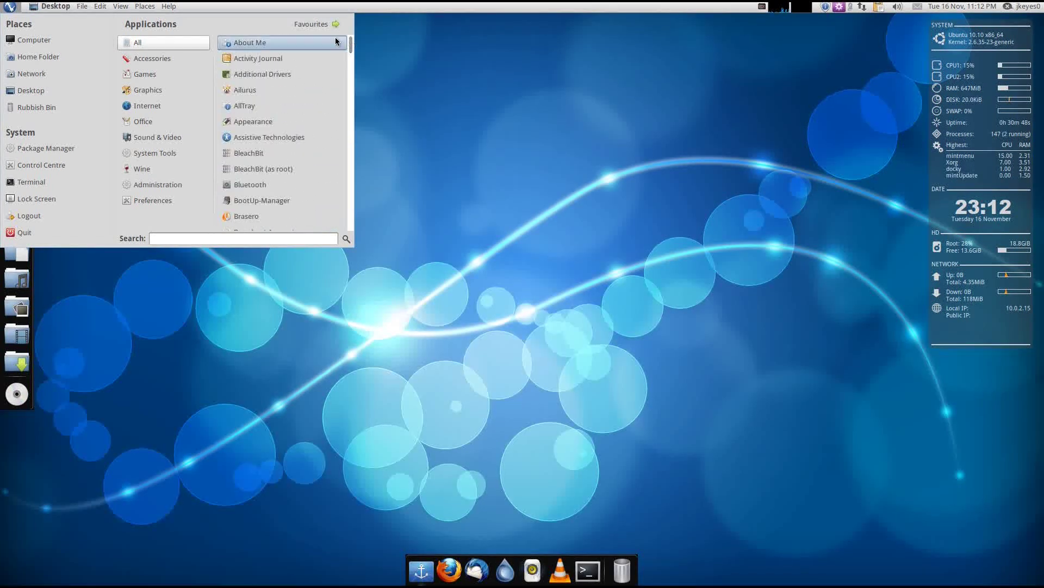
mouse_move(164, 59)
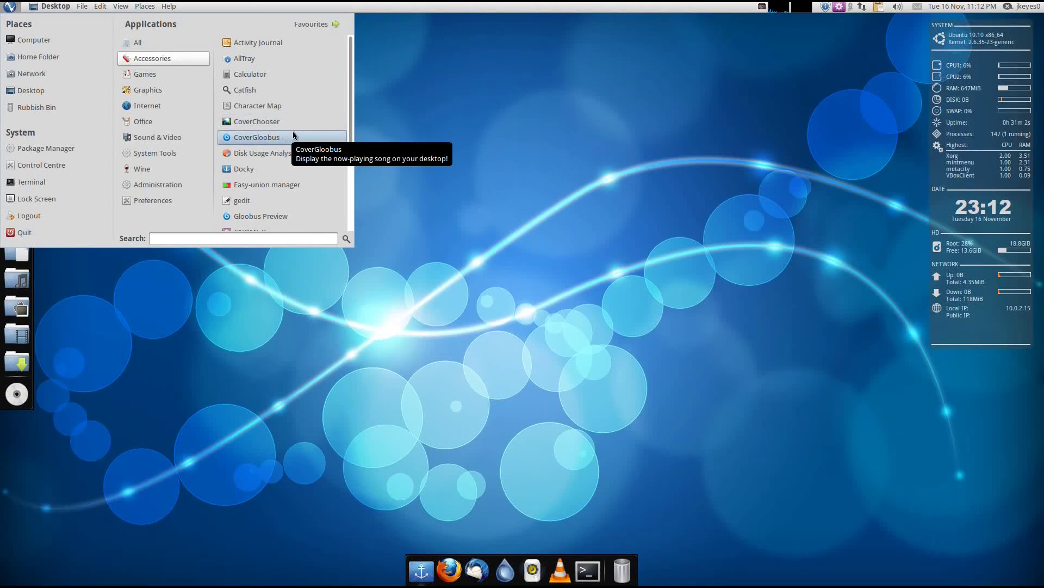
scroll(312, 127, "down", 3)
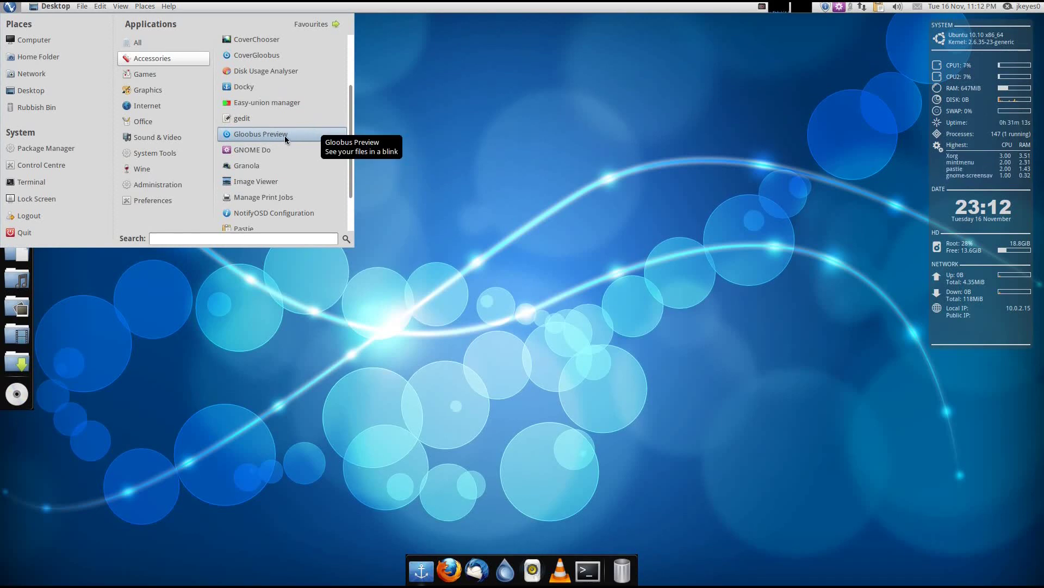
scroll(286, 135, "down", 3)
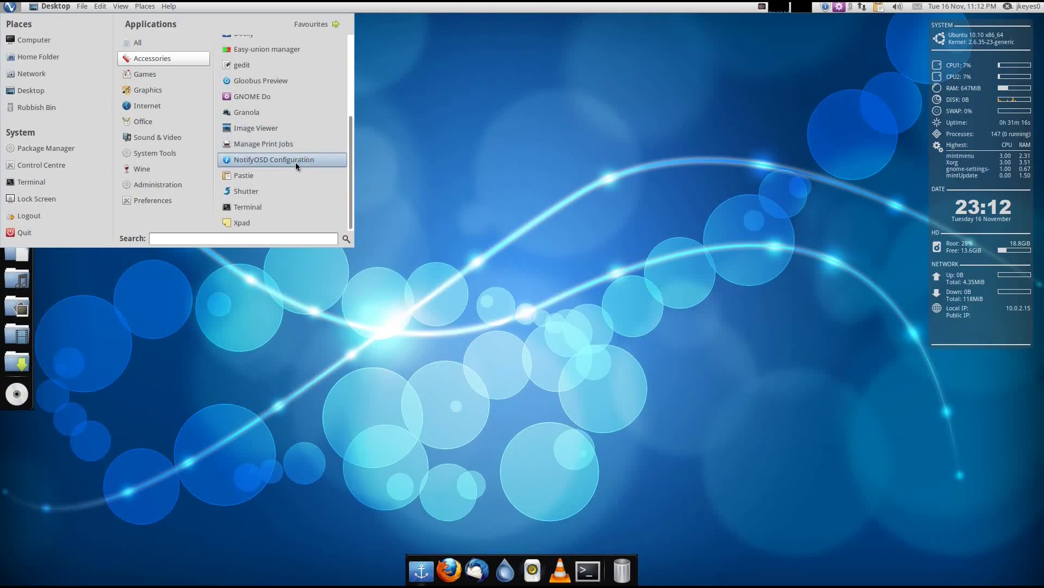
Step: Launch NotifyOSD Configuration, apply its settings to preview a sample bubble, and close it
left_click(276, 160)
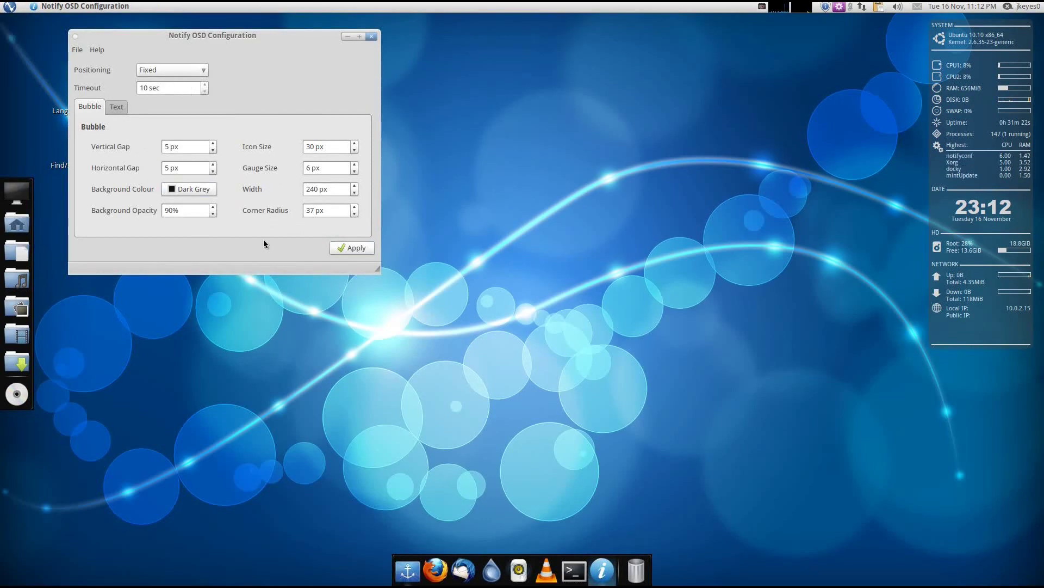
left_click(360, 249)
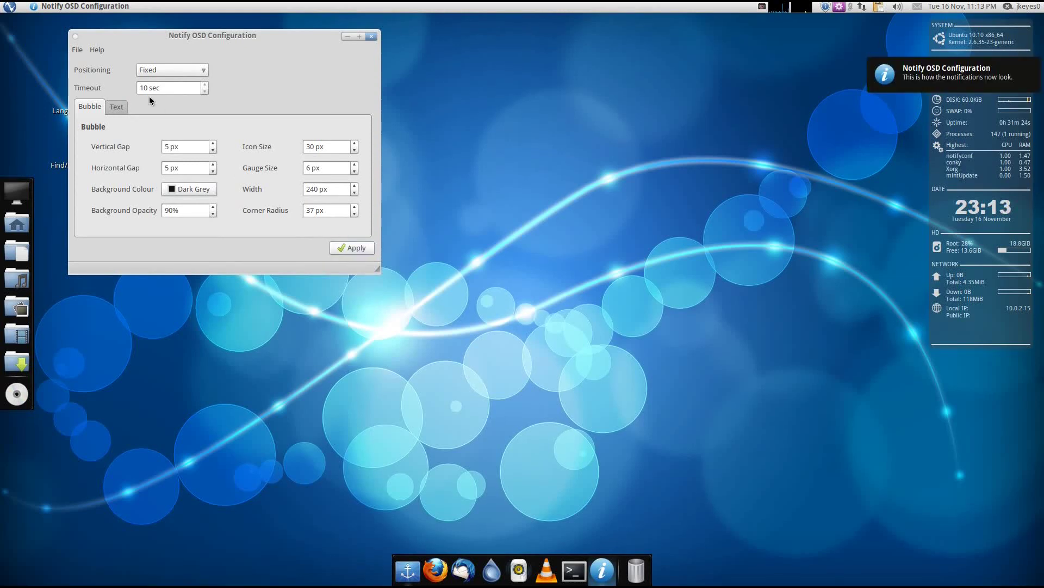
left_click(371, 36)
key("super")
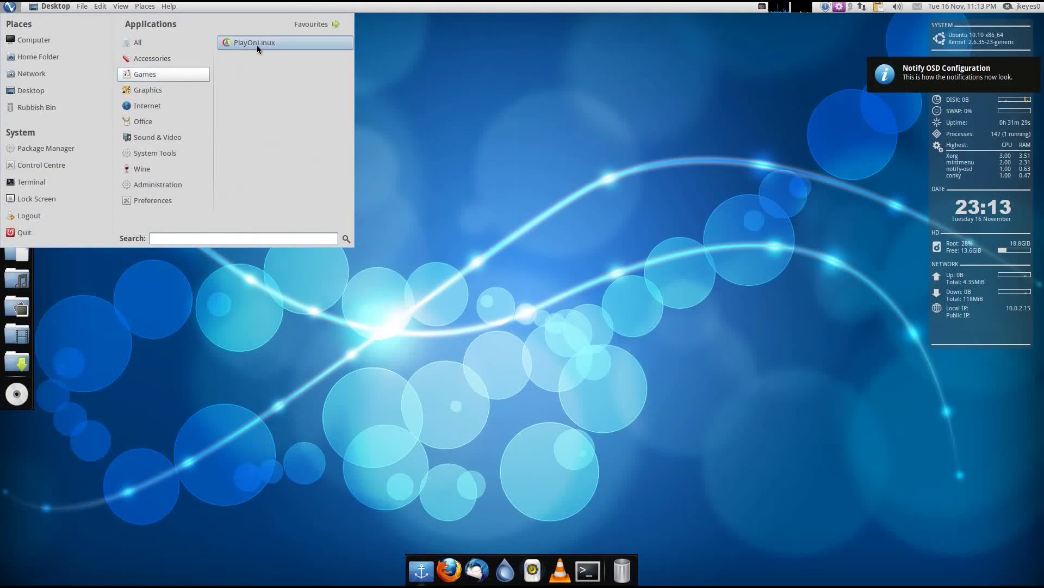
Step: Browse the Games and Graphics categories, then scroll the Internet list to XChat IRC
mouse_move(157, 90)
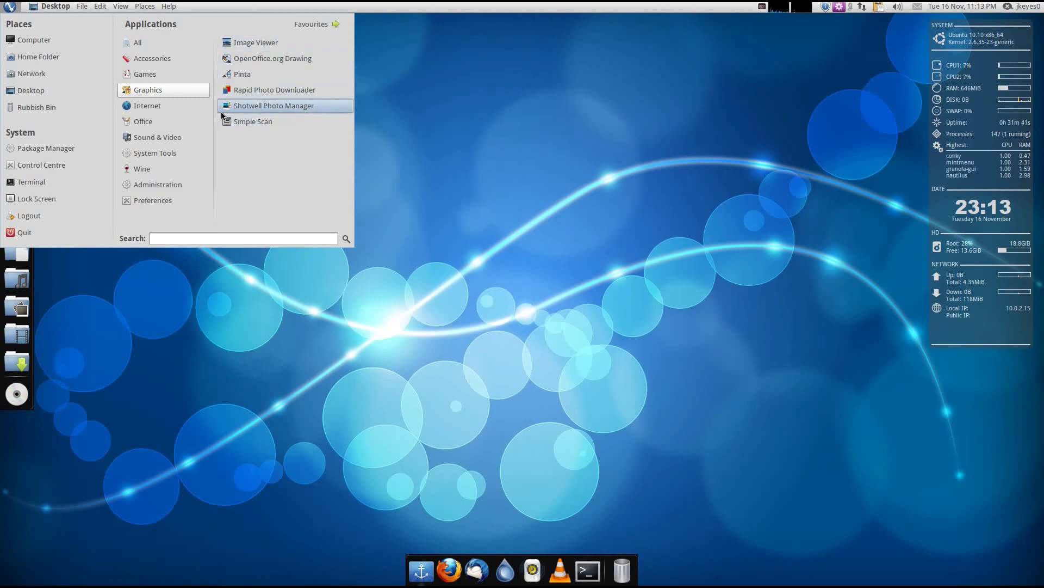
mouse_move(188, 106)
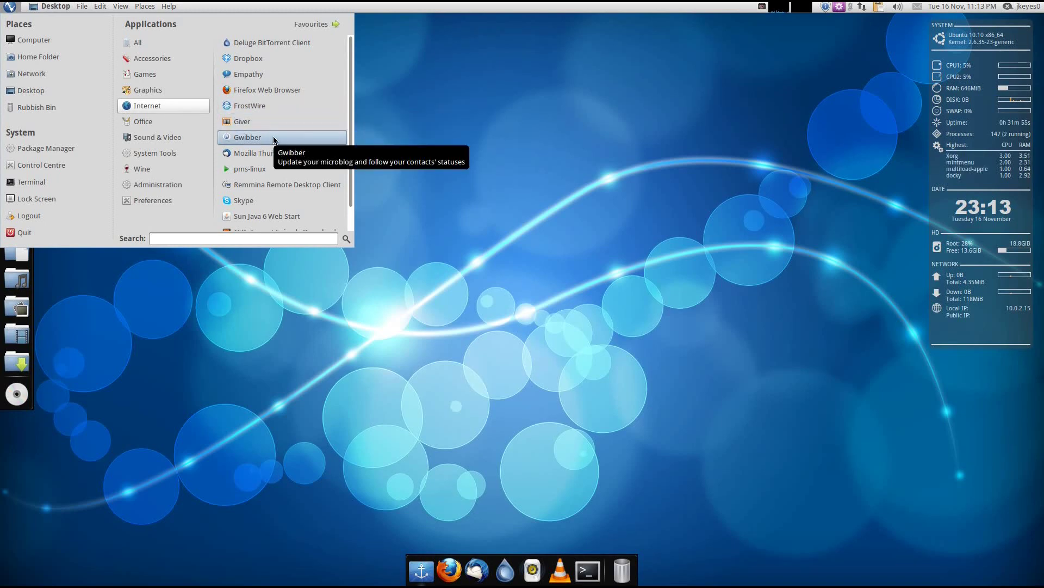
scroll(305, 146, "down", 1)
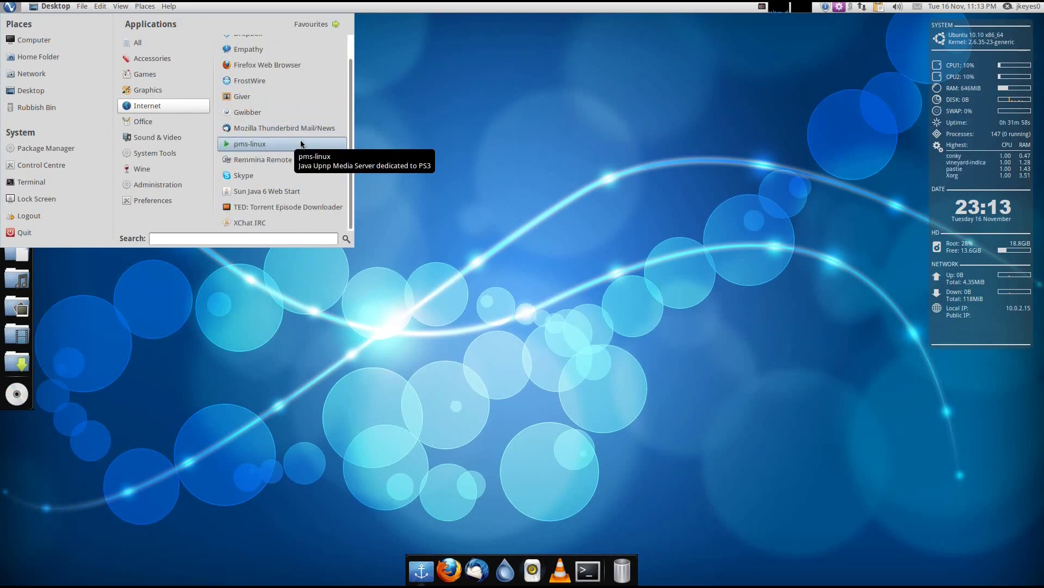